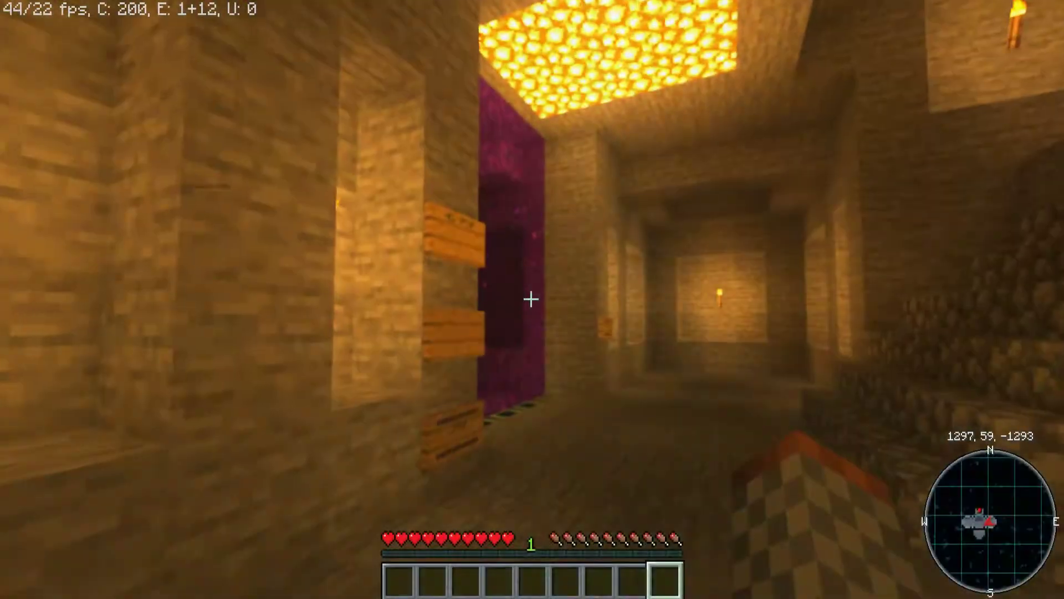
# Step: Walk into the purple portal, check the inventory, then approach the sign and re-enter the portal
pyautogui.press('w')
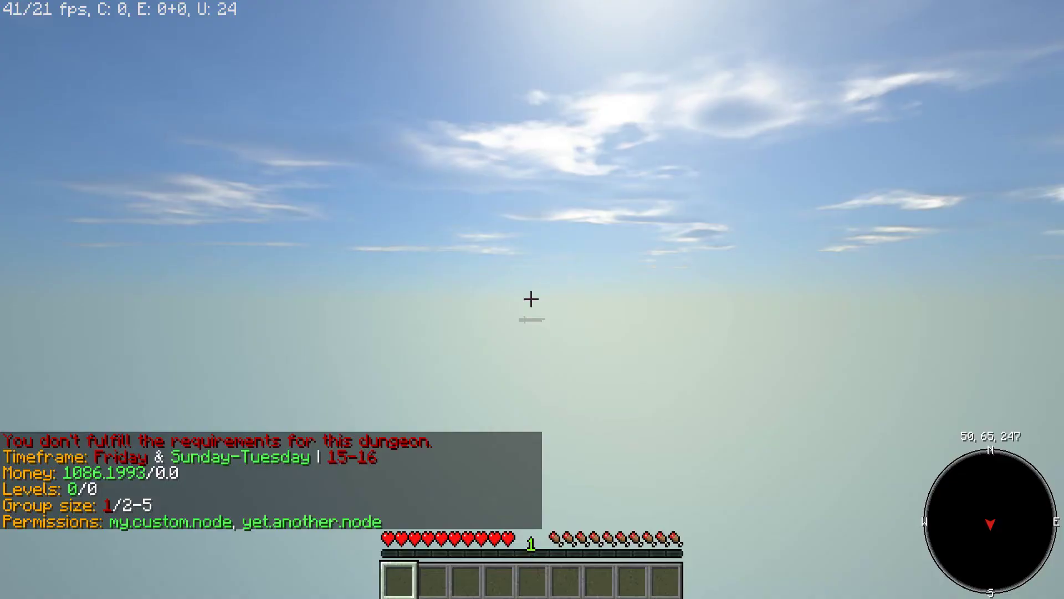
pyautogui.press('e')
pyautogui.press('e')
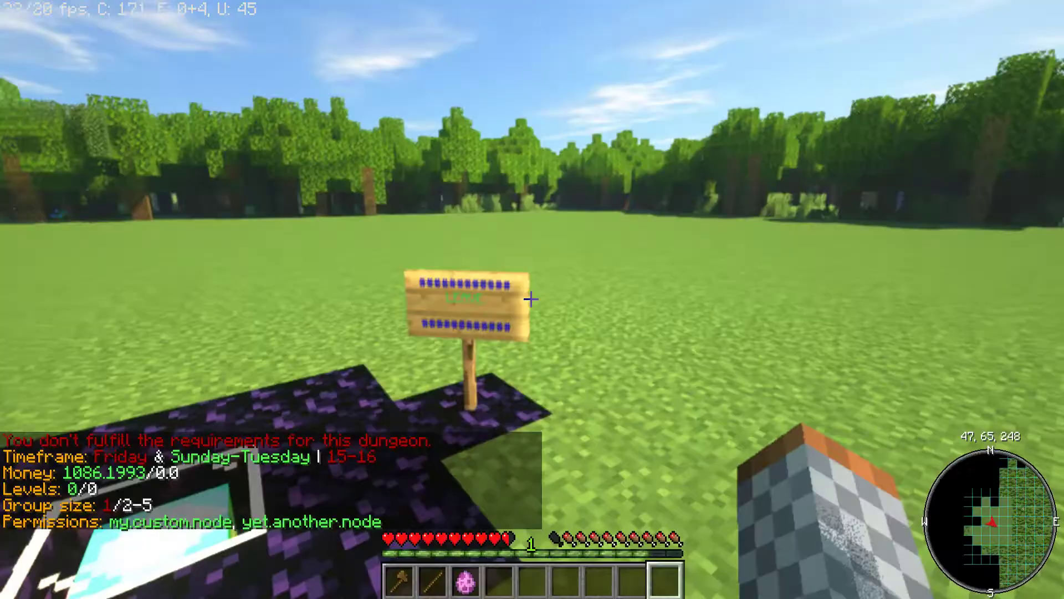
pyautogui.press('e')
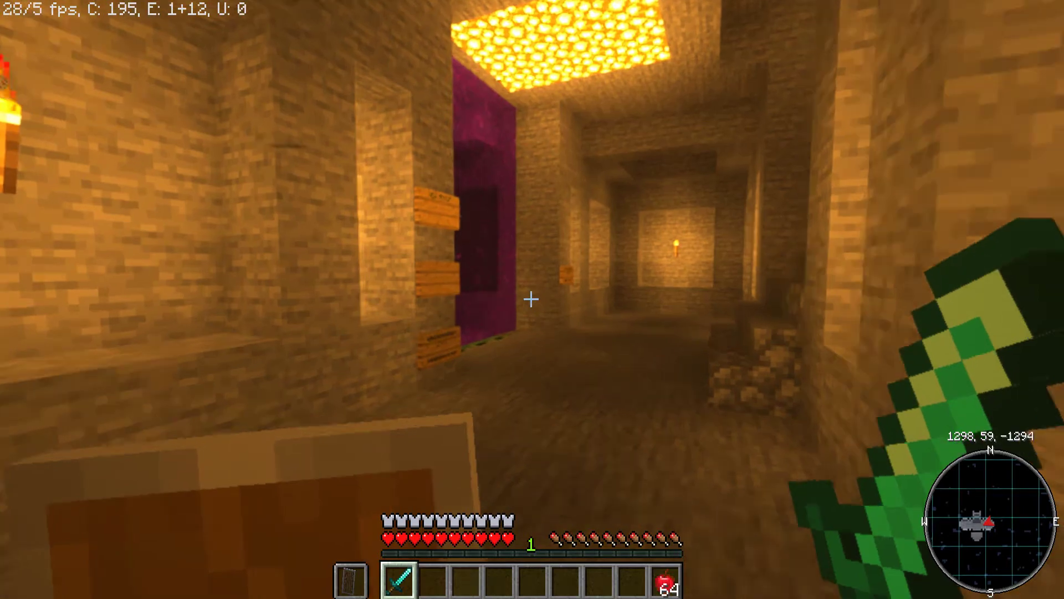
pyautogui.press('w')
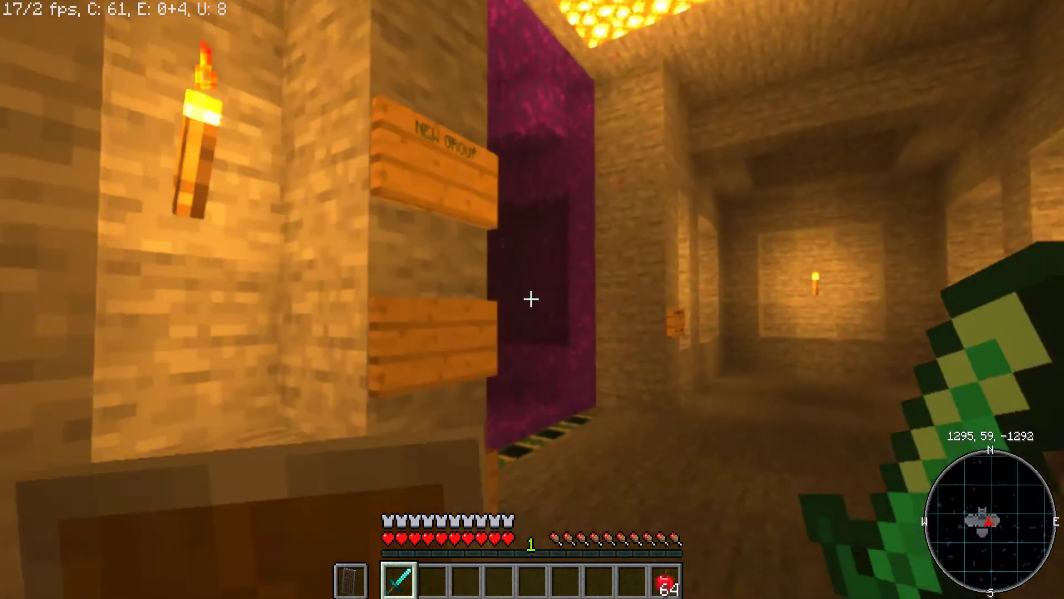
pyautogui.press('w')
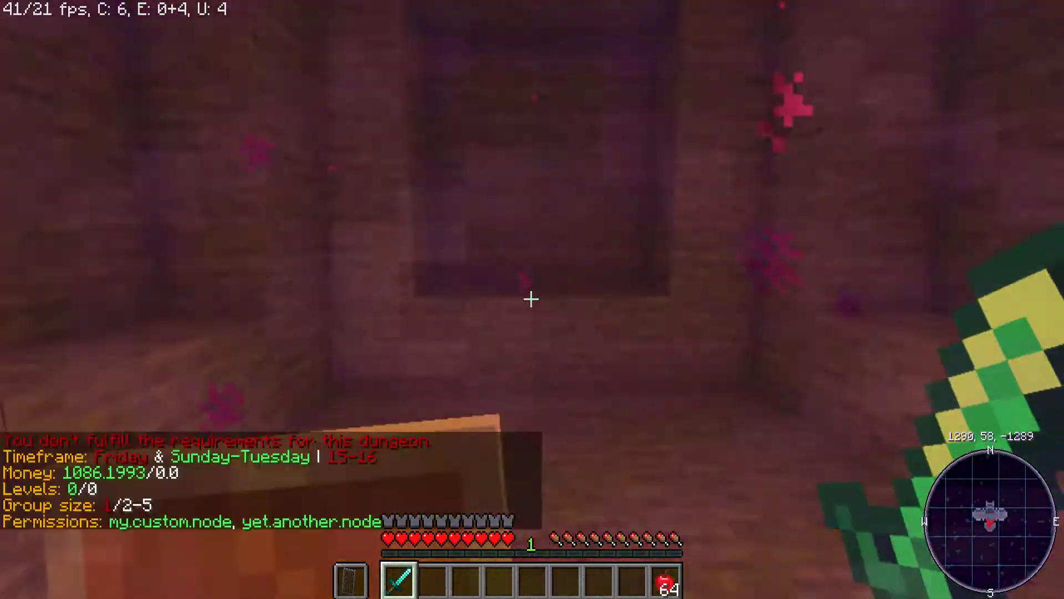
# Step: Step back, re-enter the portal, check the diamond gear inventory, and pause the game
pyautogui.press('s')
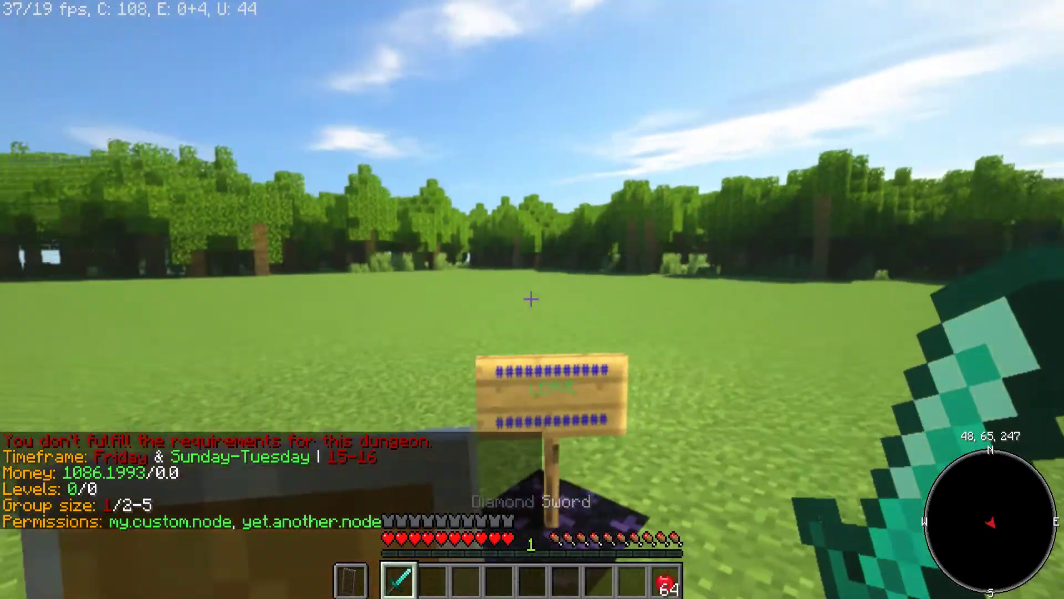
pyautogui.press('w')
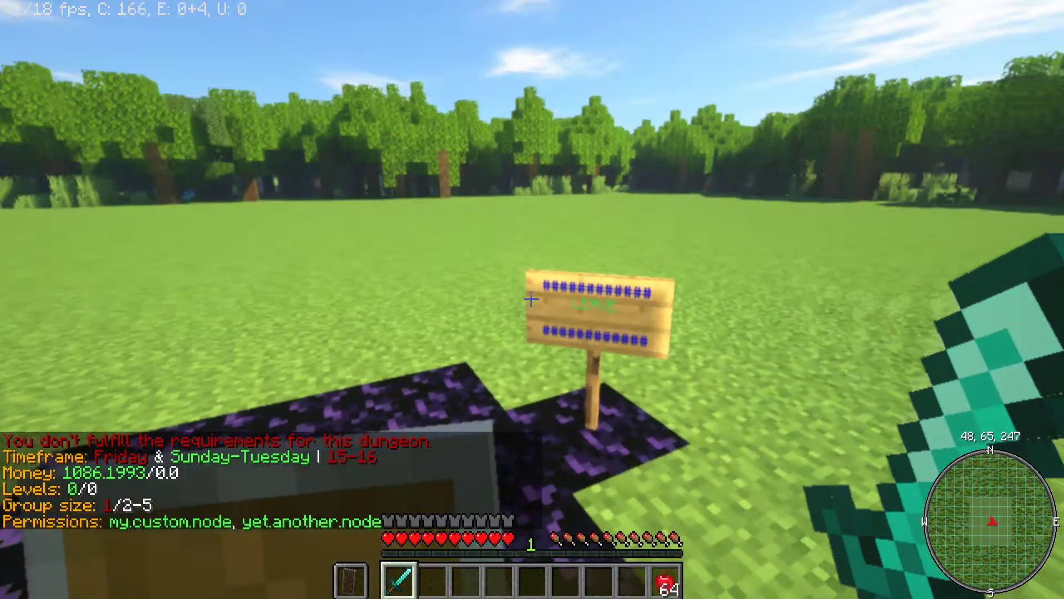
pyautogui.press('e')
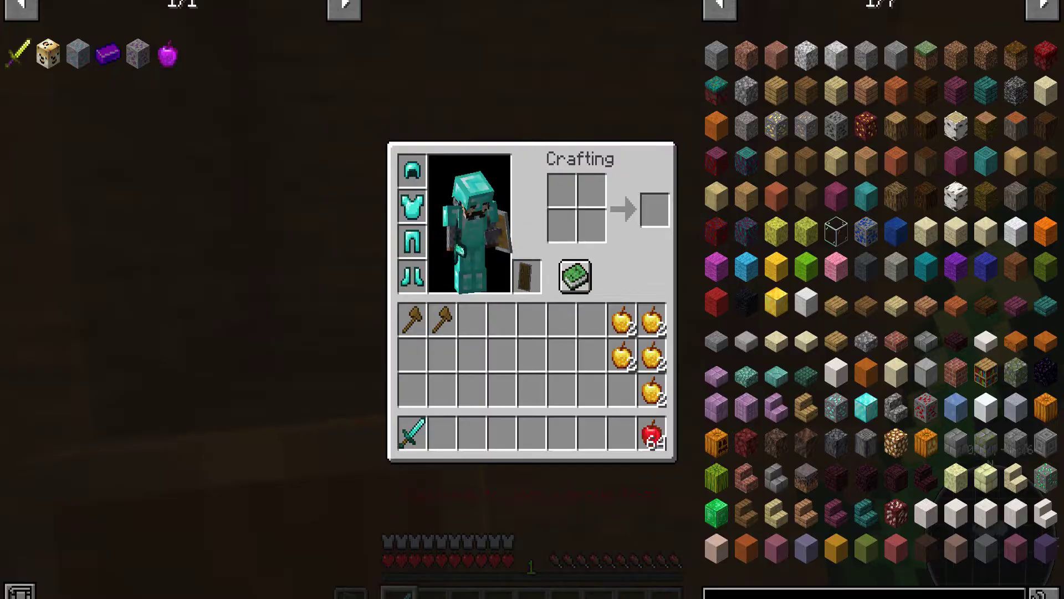
pyautogui.press('e')
pyautogui.press('Escape')
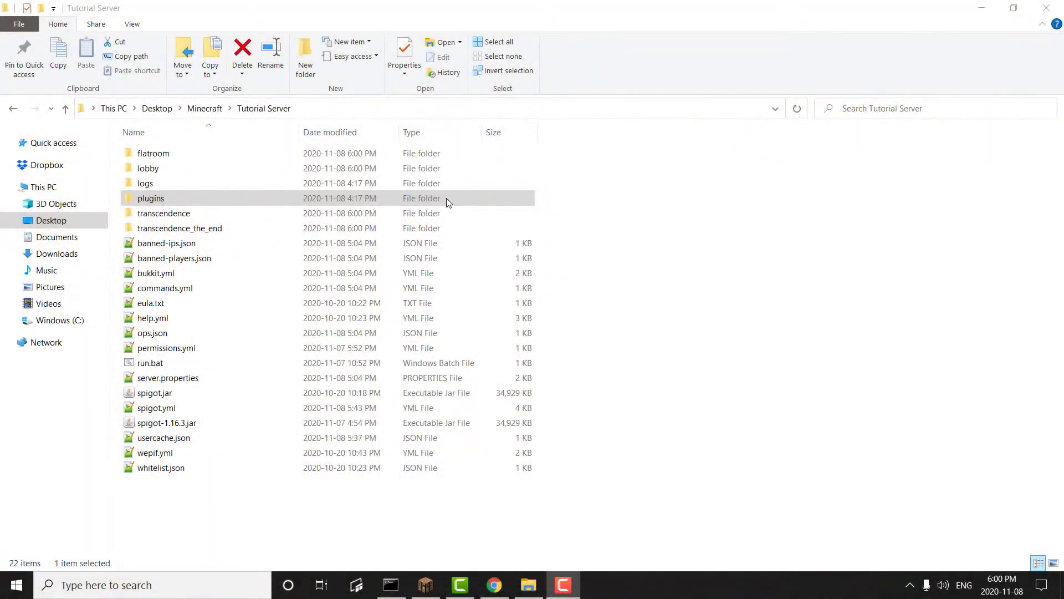
# Step: Open groups.yml from the server's plugins/Multiverse-Inventories folder in Notepad++
pyautogui.click(329, 200)
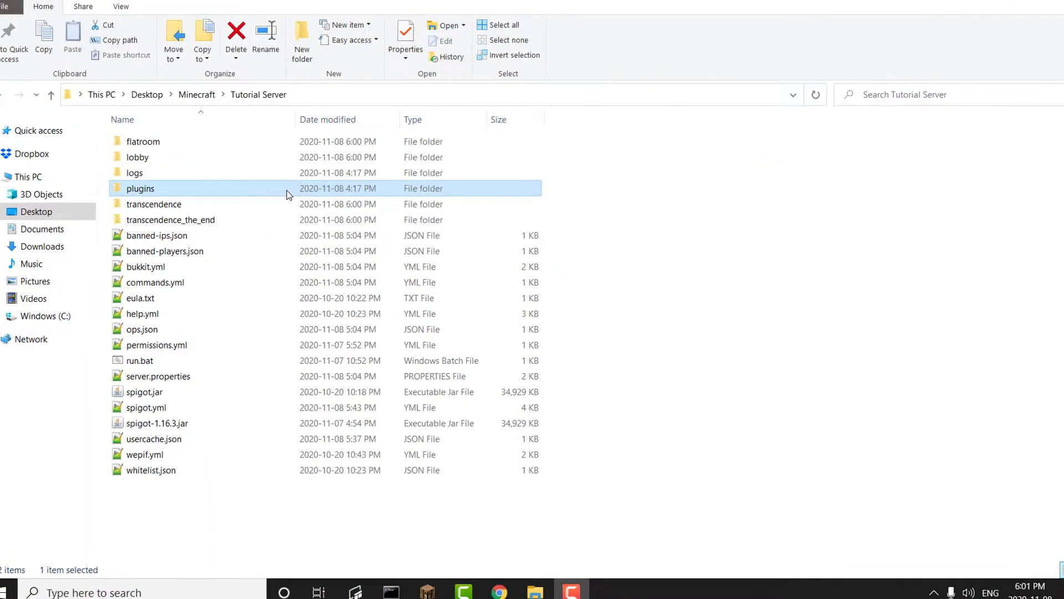
pyautogui.doubleClick(290, 205)
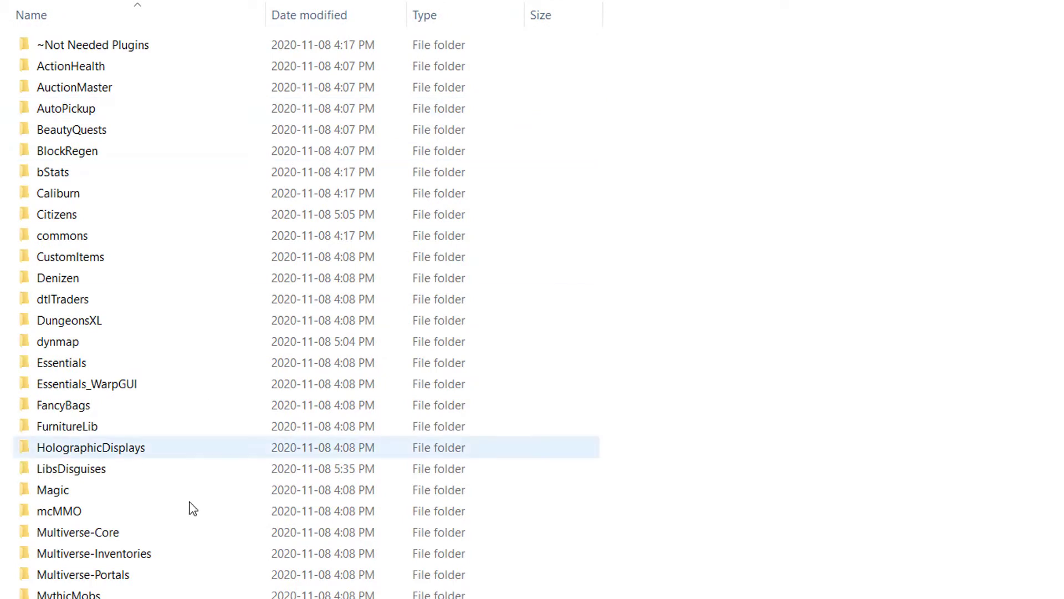
pyautogui.doubleClick(94, 561)
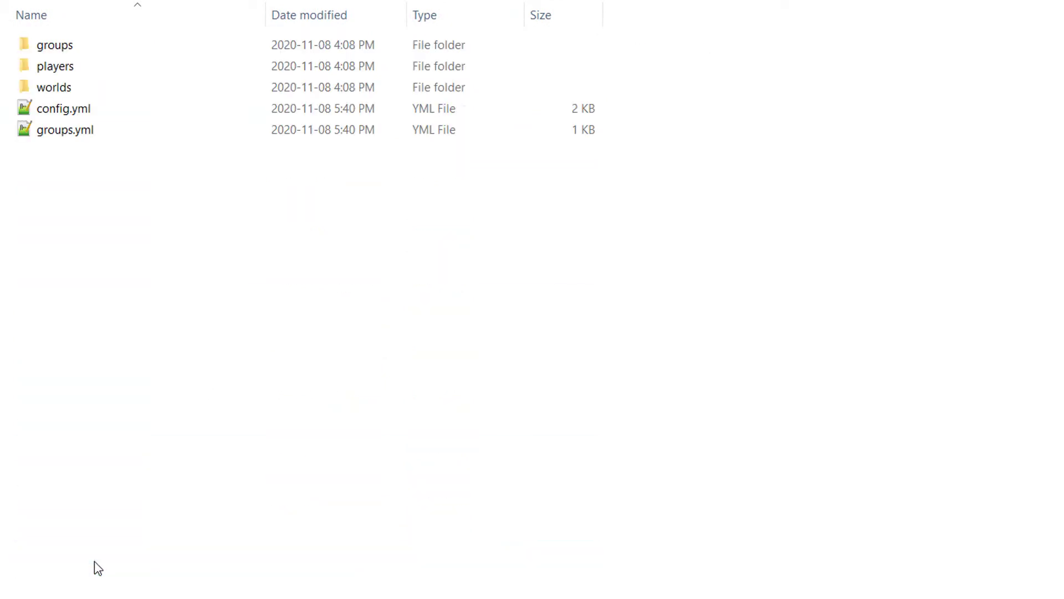
pyautogui.doubleClick(84, 131)
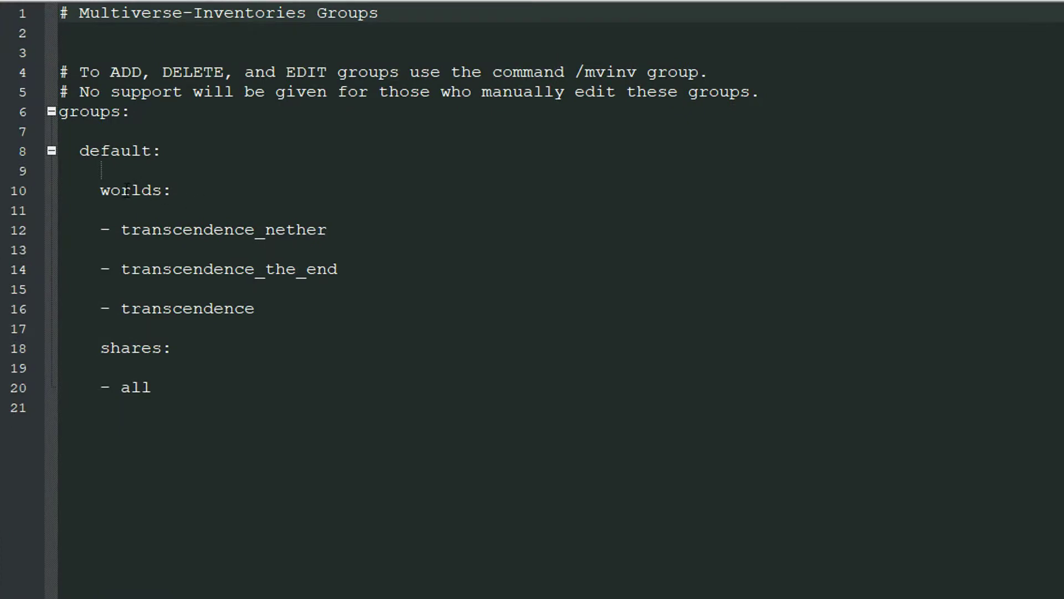
pyautogui.click(113, 152)
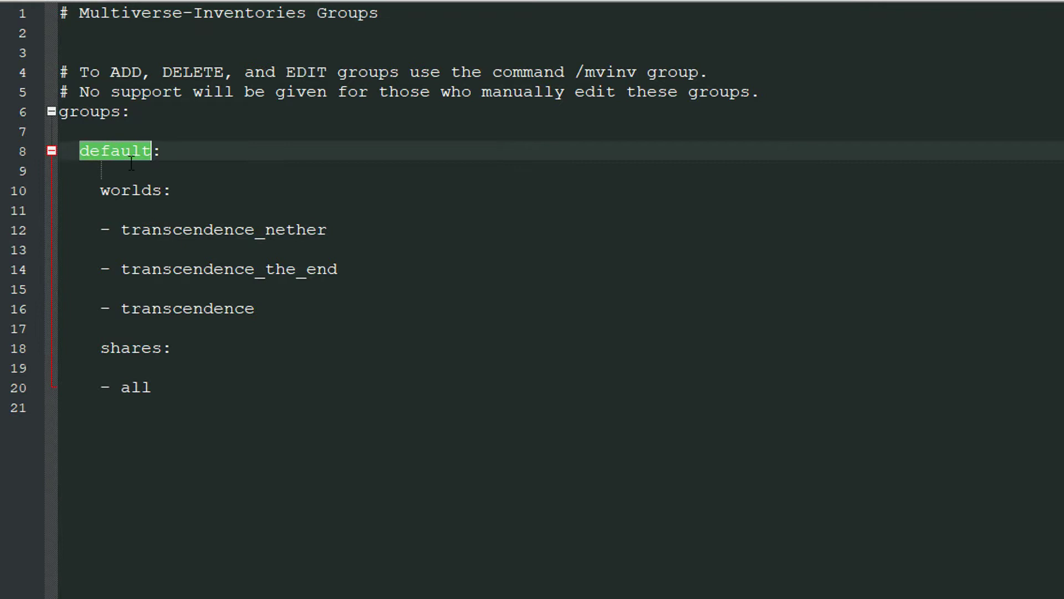
pyautogui.moveTo(166, 155); pyautogui.dragTo(76, 157)
pyautogui.moveTo(172, 190); pyautogui.dragTo(103, 191)
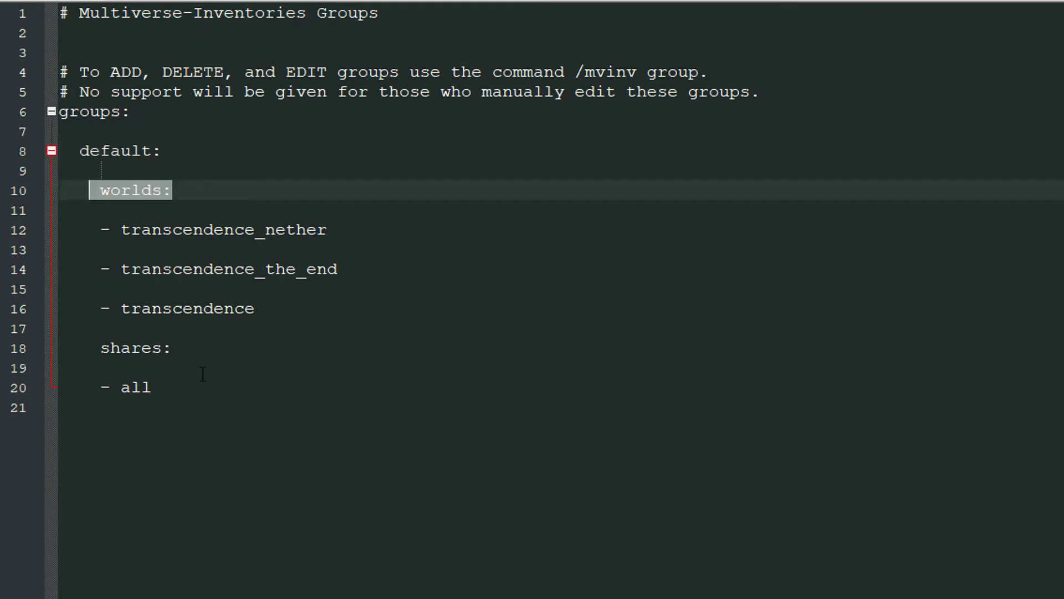
pyautogui.click(258, 310)
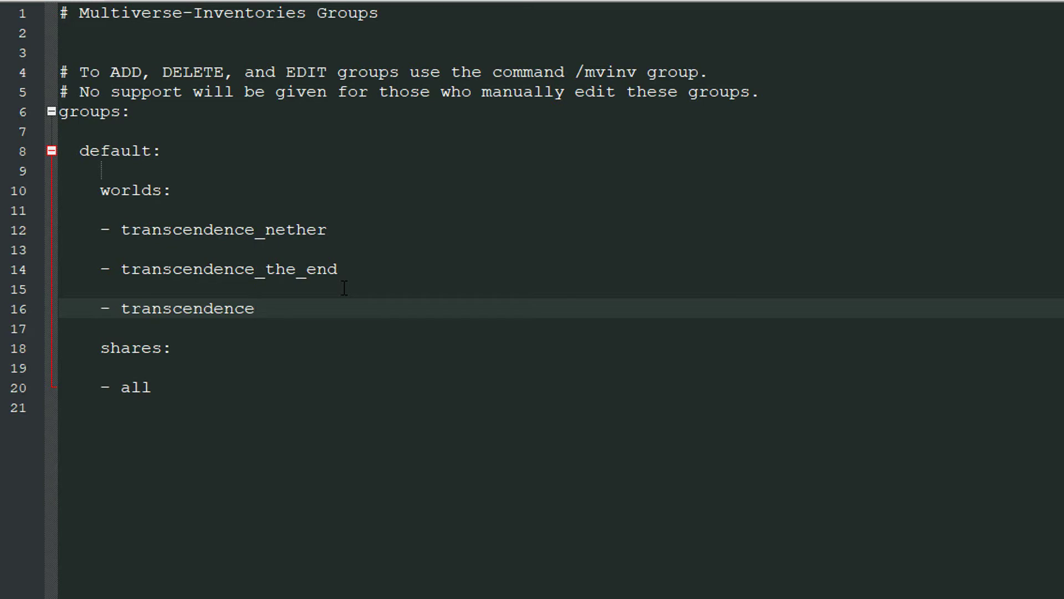
# Step: Paste the DXL_Game world list below transcendence and align DXL_Game_0 with the other entries
pyautogui.press('Return')
pyautogui.press('Return')
pyautogui.hotkey('ctrl', 'v')
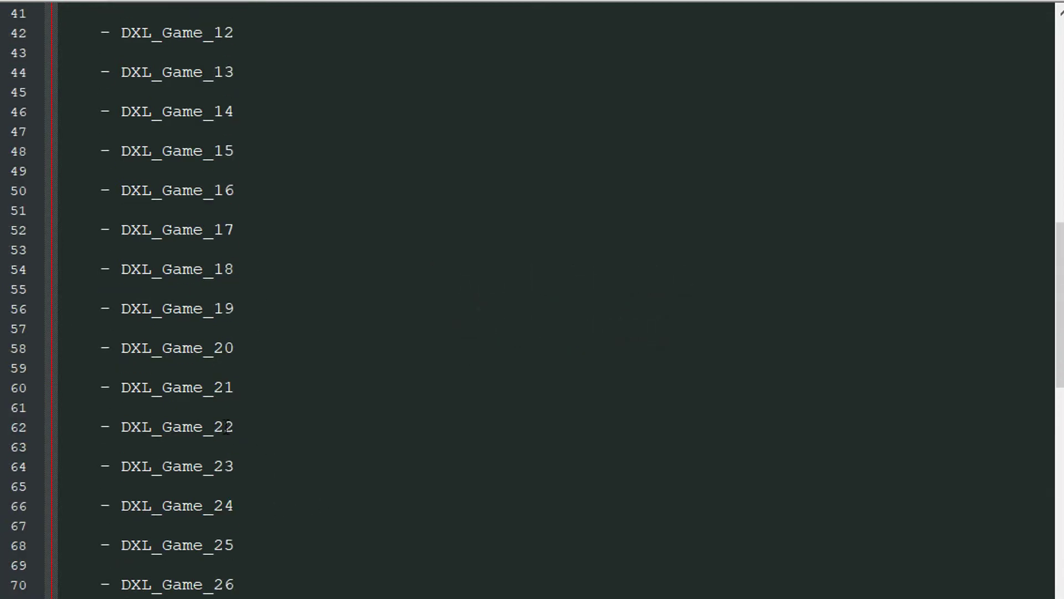
pyautogui.scroll(5, 223, 423)
pyautogui.scroll(5, 214, 416)
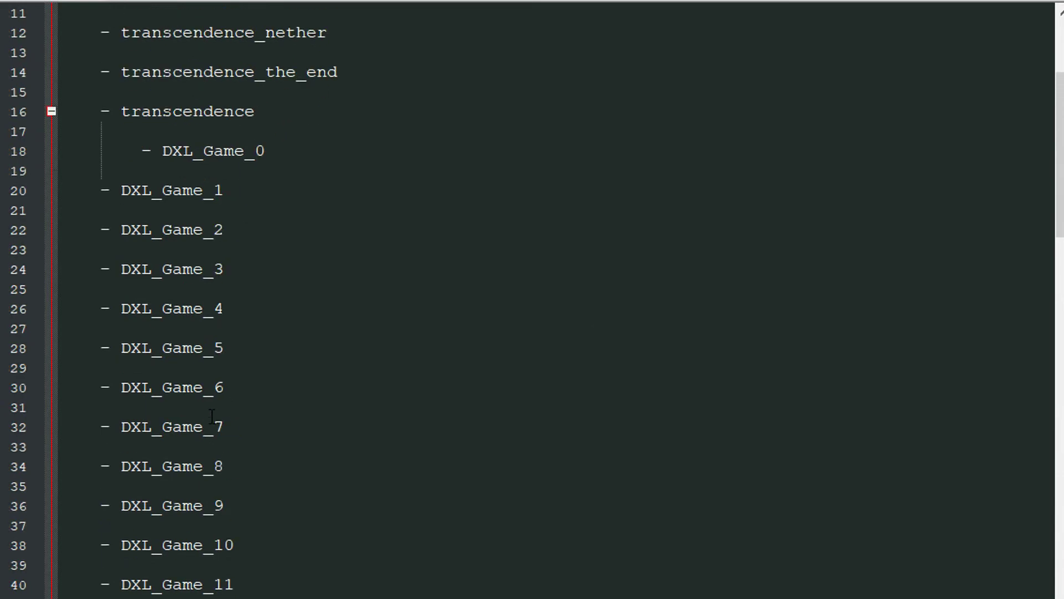
pyautogui.click(140, 150)
pyautogui.press('BackSpace')
pyautogui.press('BackSpace')
pyautogui.press('BackSpace')
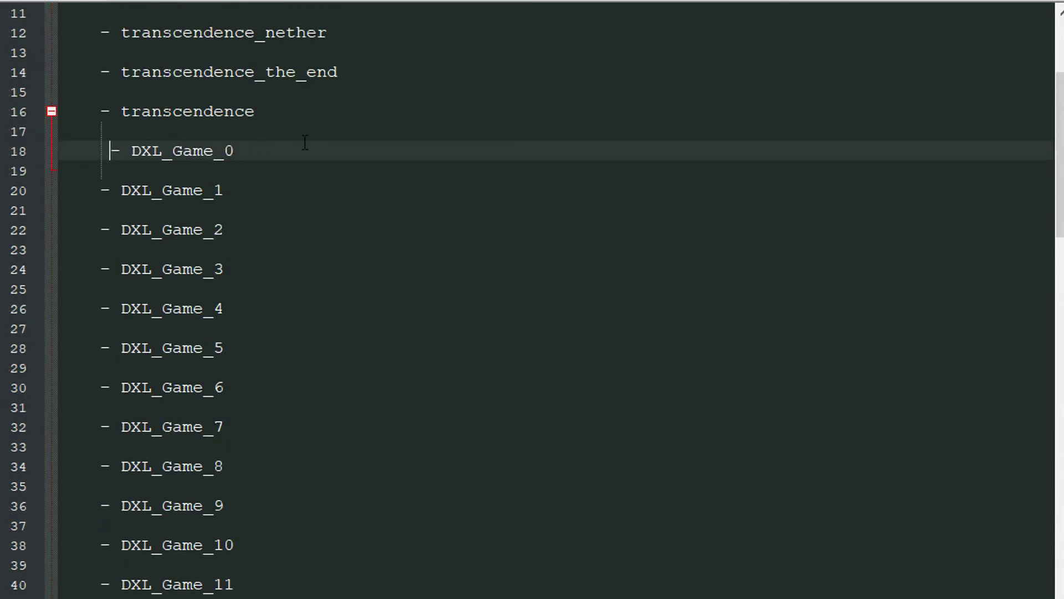
pyautogui.press('BackSpace')
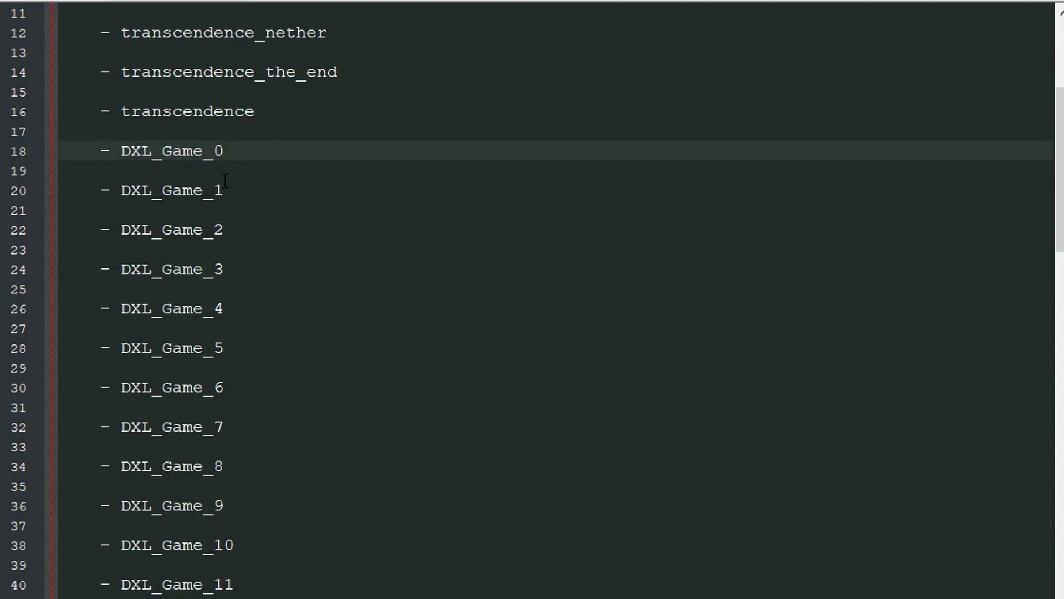
pyautogui.scroll(-5, 225, 180)
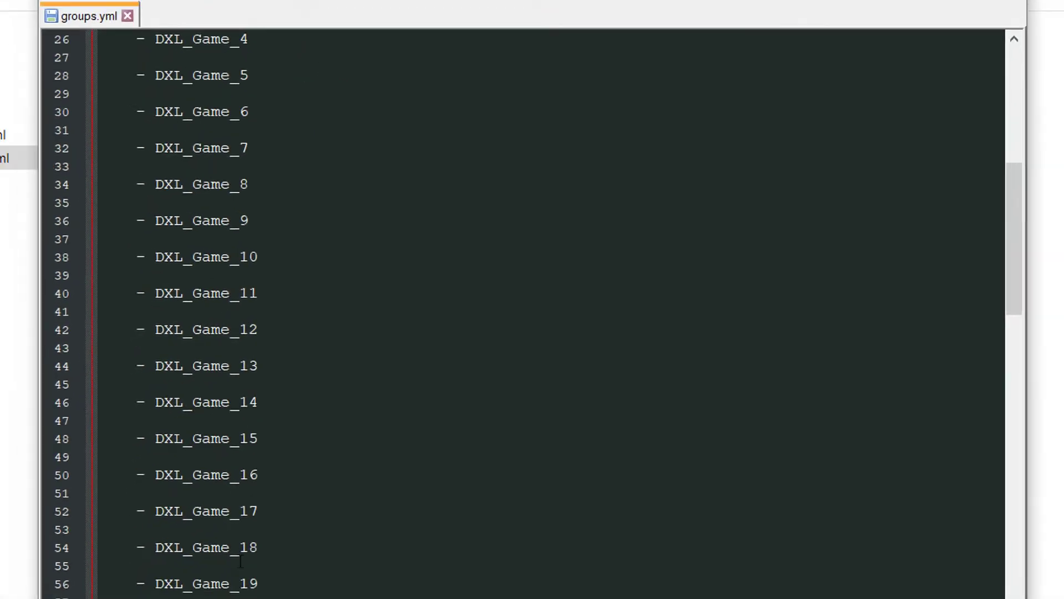
# Step: Reload the Multiverse configs with /mv reload
pyautogui.press('Escape')
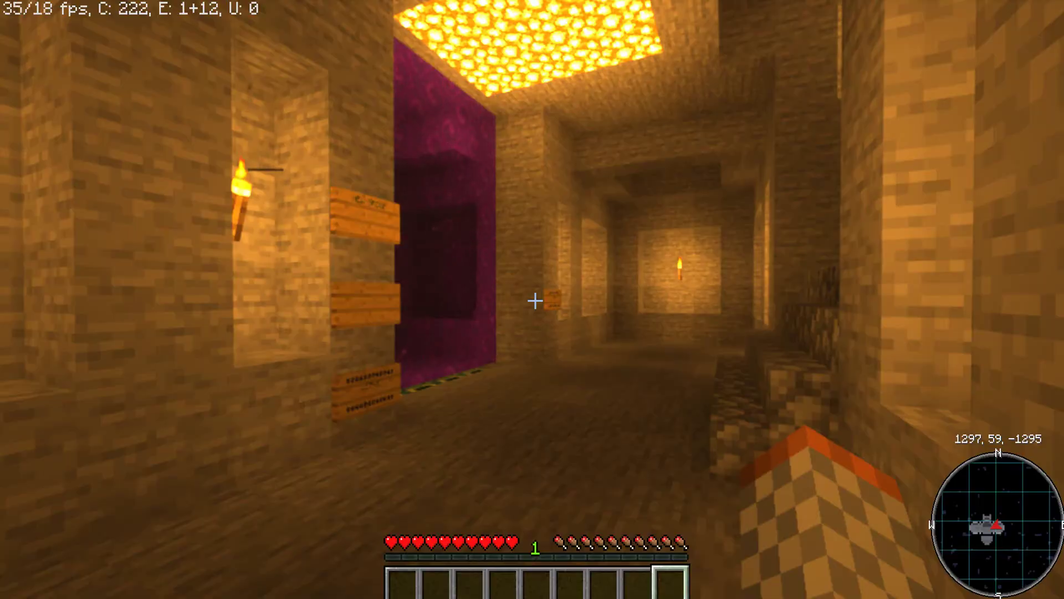
pyautogui.press('/')
pyautogui.write('mv reload')
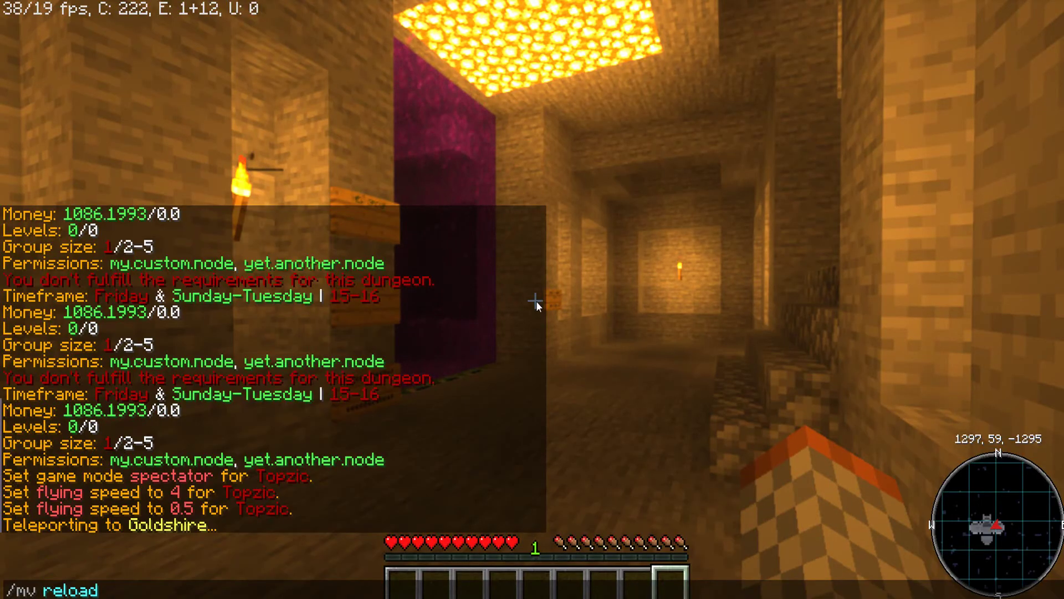
pyautogui.press('Return')
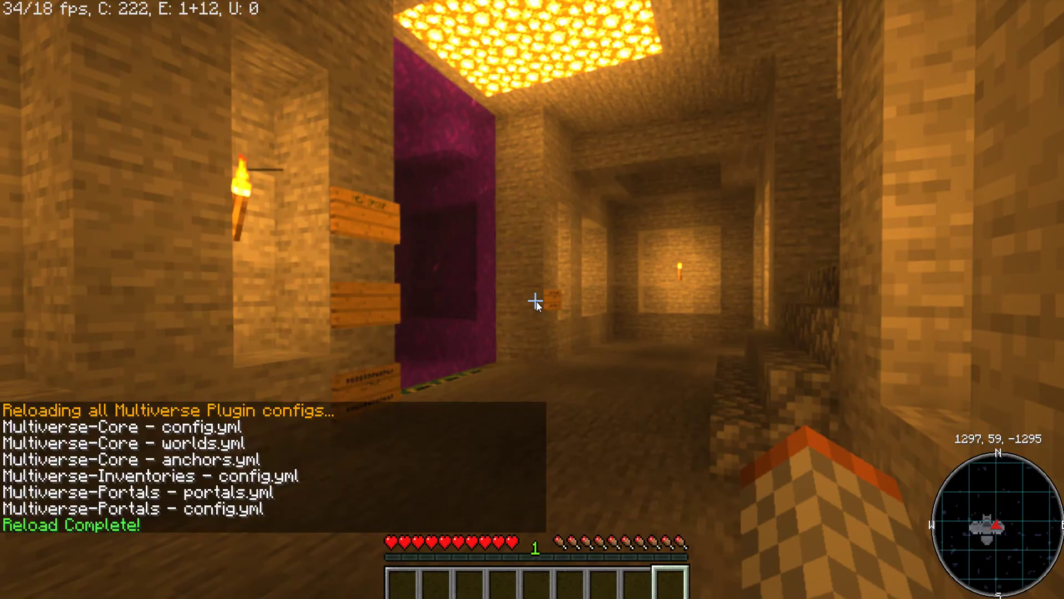
# Step: Switch the player to creative mode with /gm creative
pyautogui.press('e')
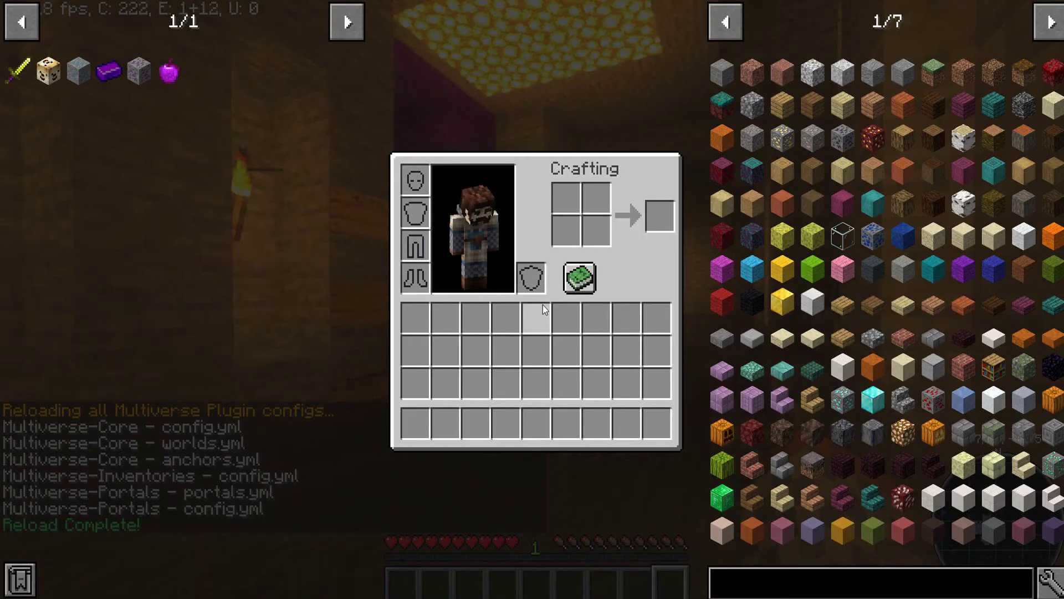
pyautogui.press('Escape')
pyautogui.press('/')
pyautogui.write('gm')
pyautogui.press('Tab')
pyautogui.press('Tab')
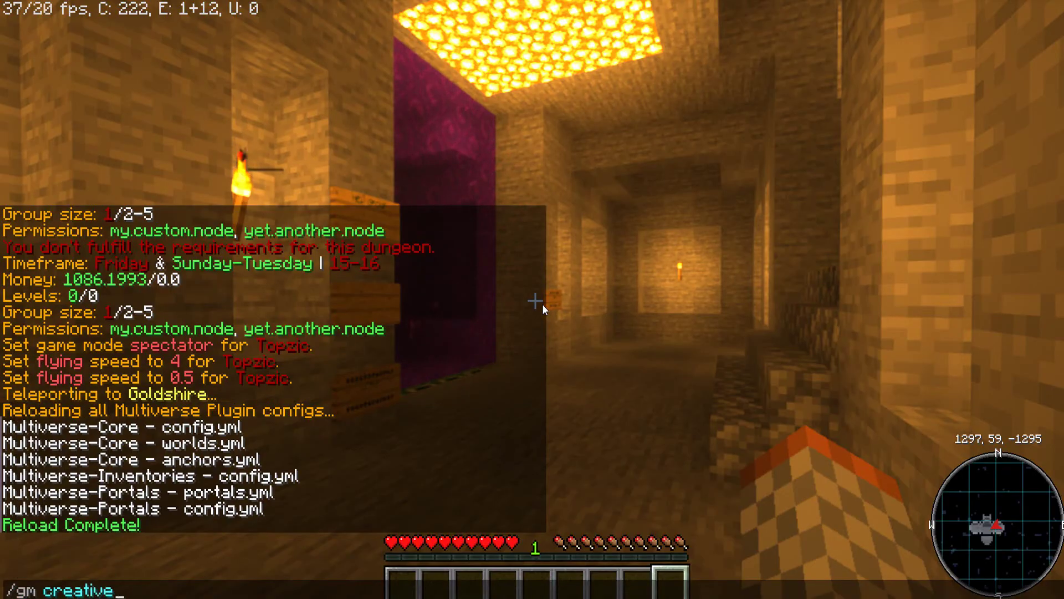
pyautogui.press('Return')
# Step: Fill the first four hotbar slots with stone, granite, polished granite and diorite
pyautogui.press('e')
pyautogui.click(674, 157)
pyautogui.click(418, 218)
pyautogui.click(400, 396)
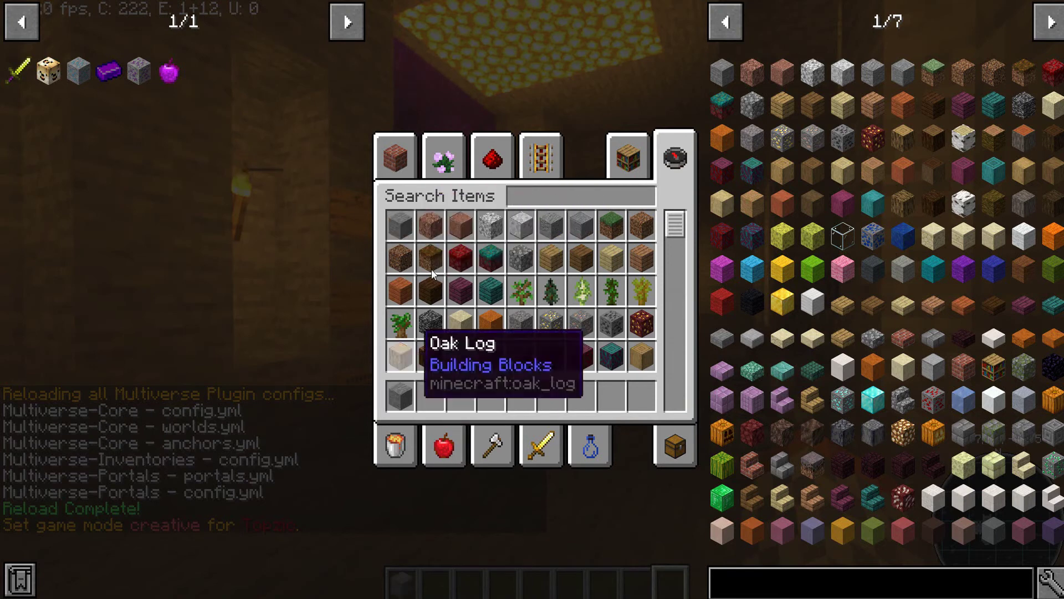
pyautogui.click(430, 225)
pyautogui.click(430, 397)
pyautogui.click(460, 225)
pyautogui.click(460, 397)
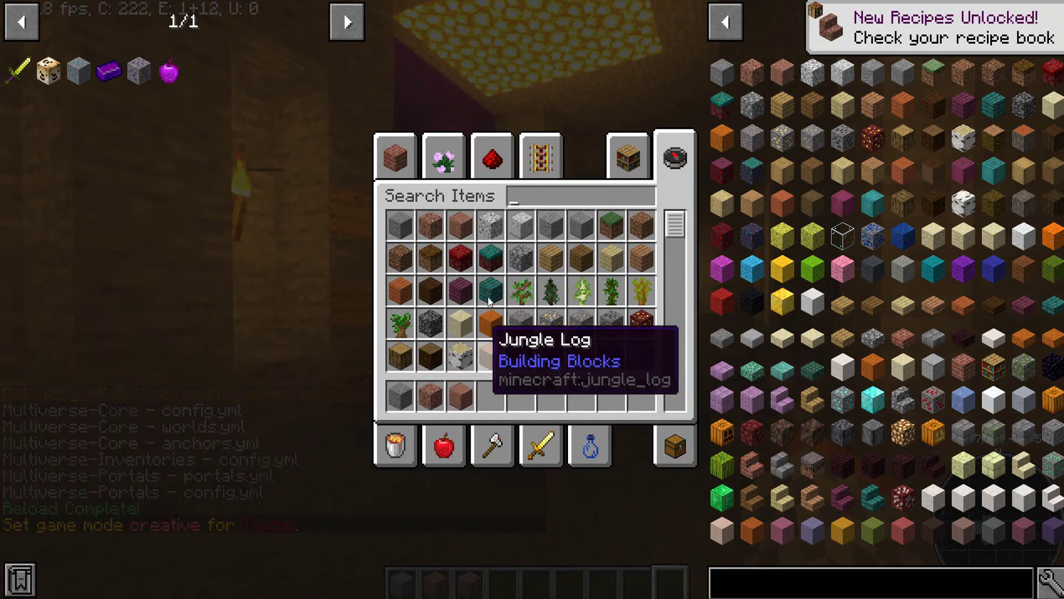
pyautogui.click(489, 225)
pyautogui.click(490, 397)
# Step: Walk through the purple portal and cross the grass field onto the obsidian platform
pyautogui.press('e')
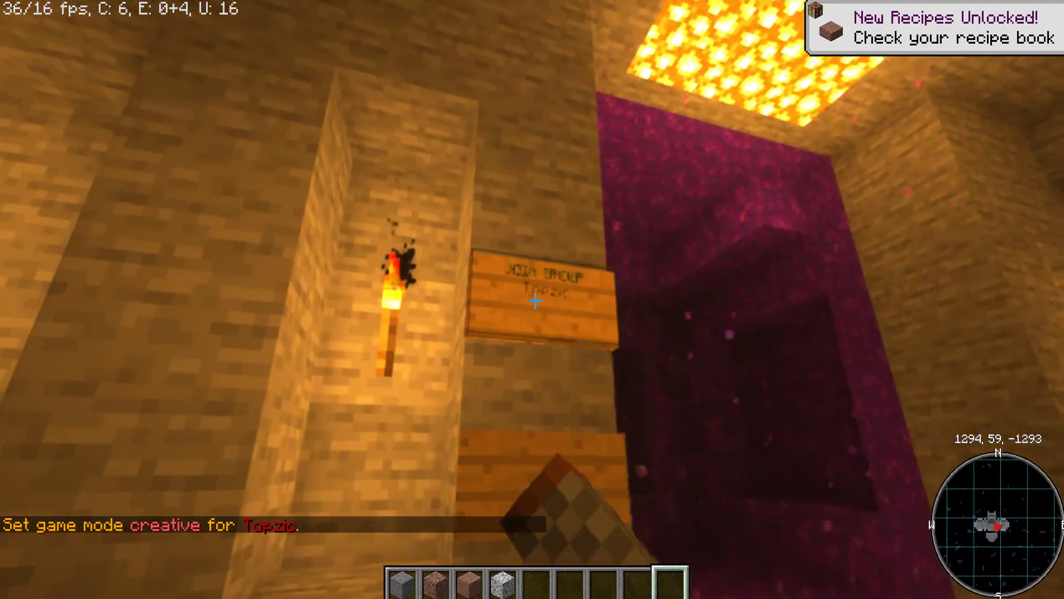
pyautogui.press('w')
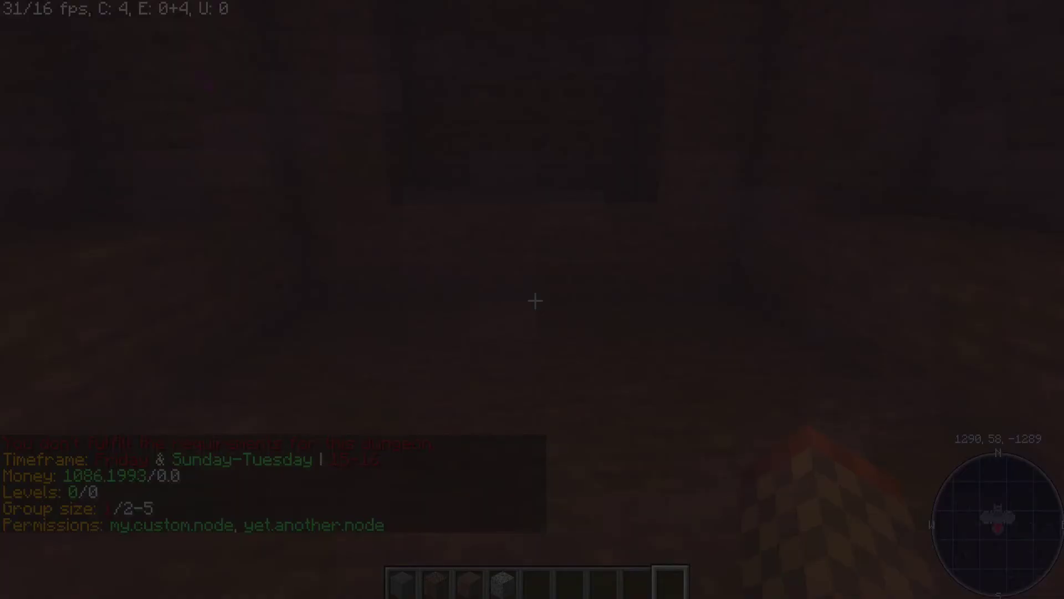
pyautogui.press('w')
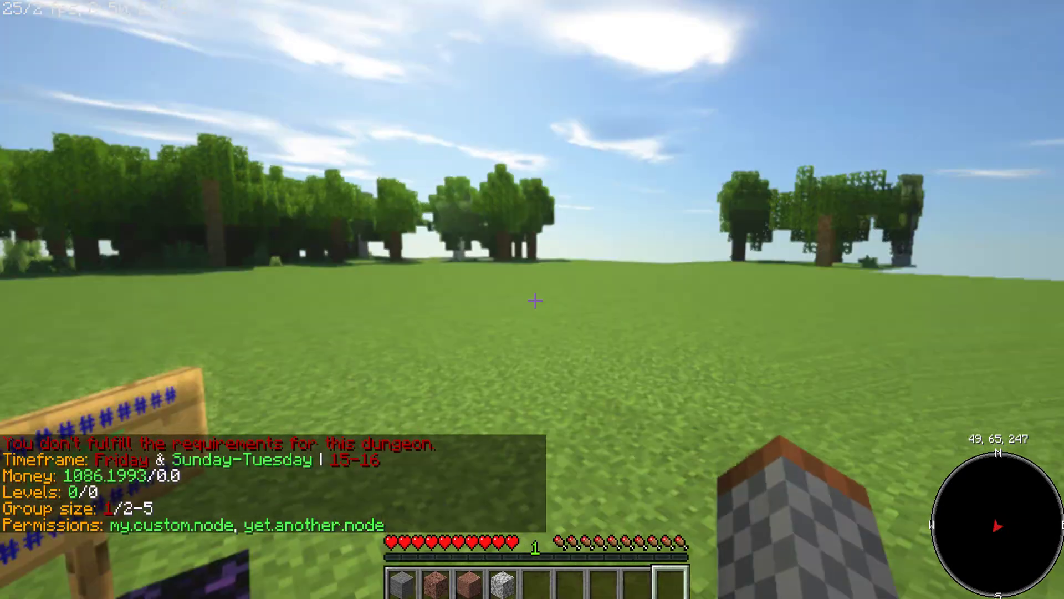
pyautogui.press('w')
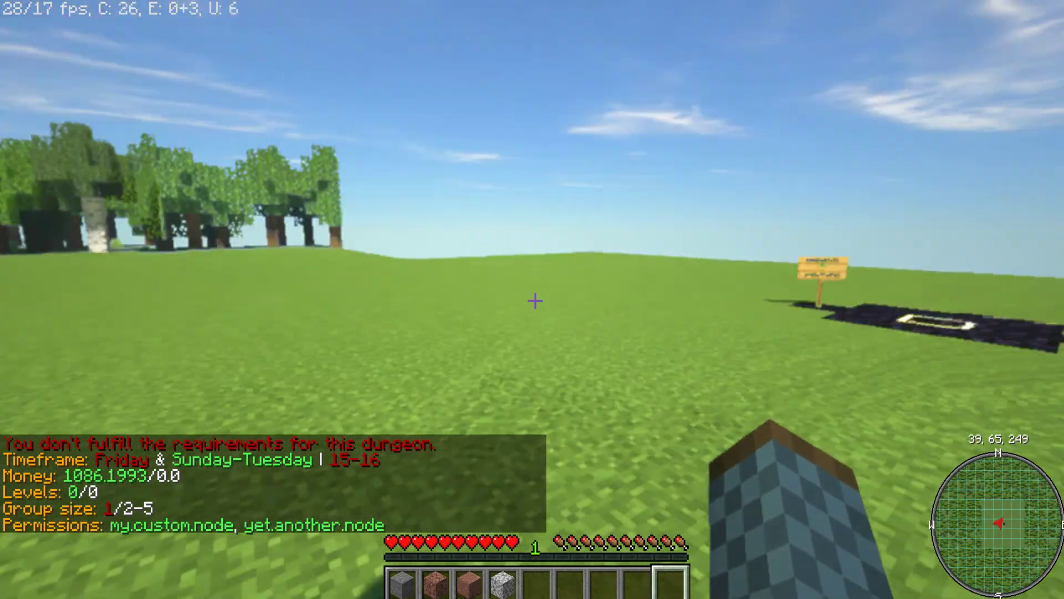
pyautogui.press('w')
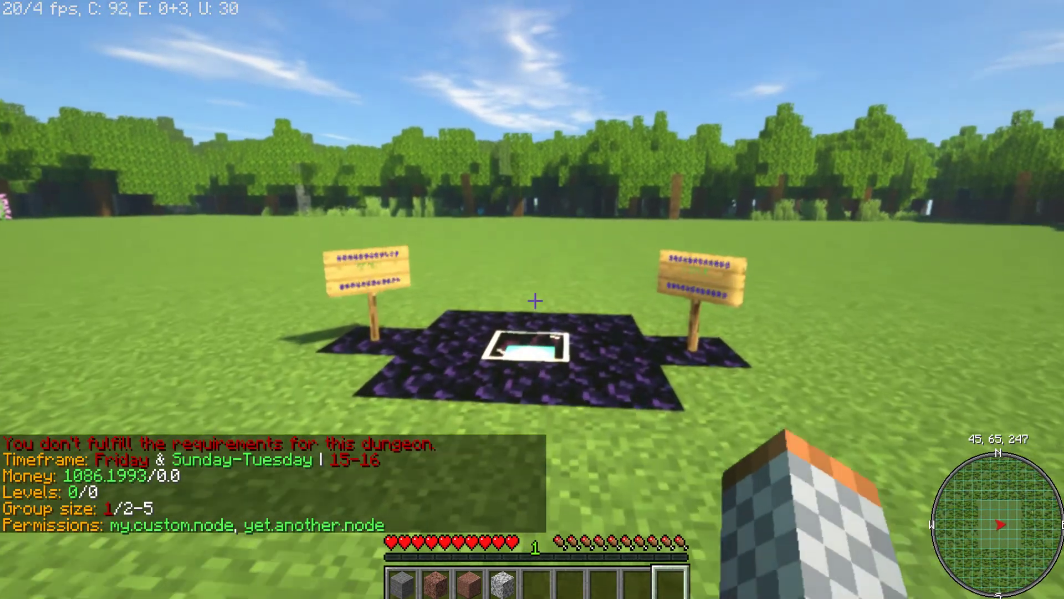
pyautogui.press('w')
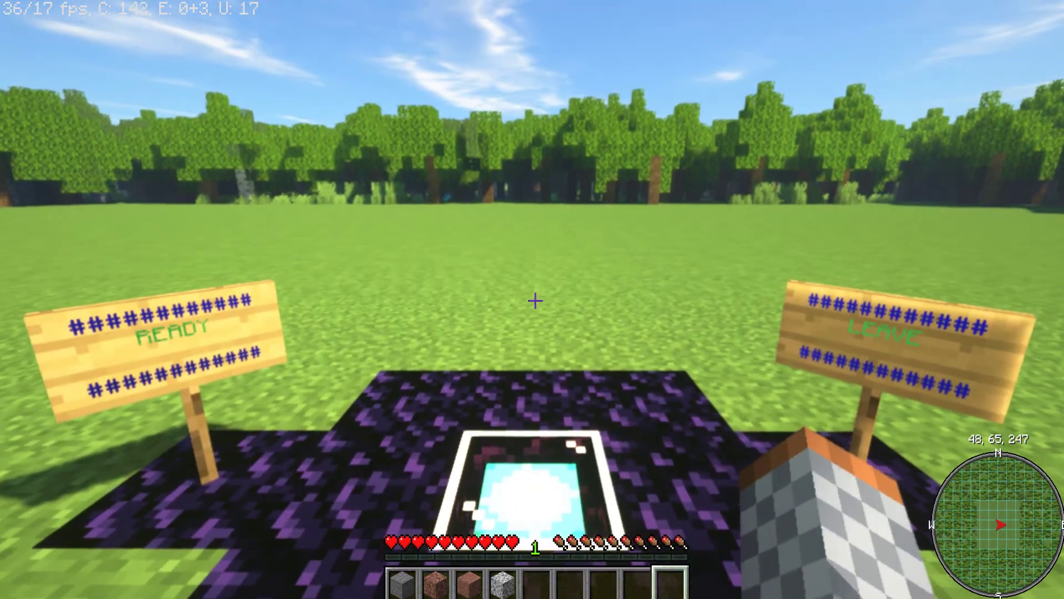